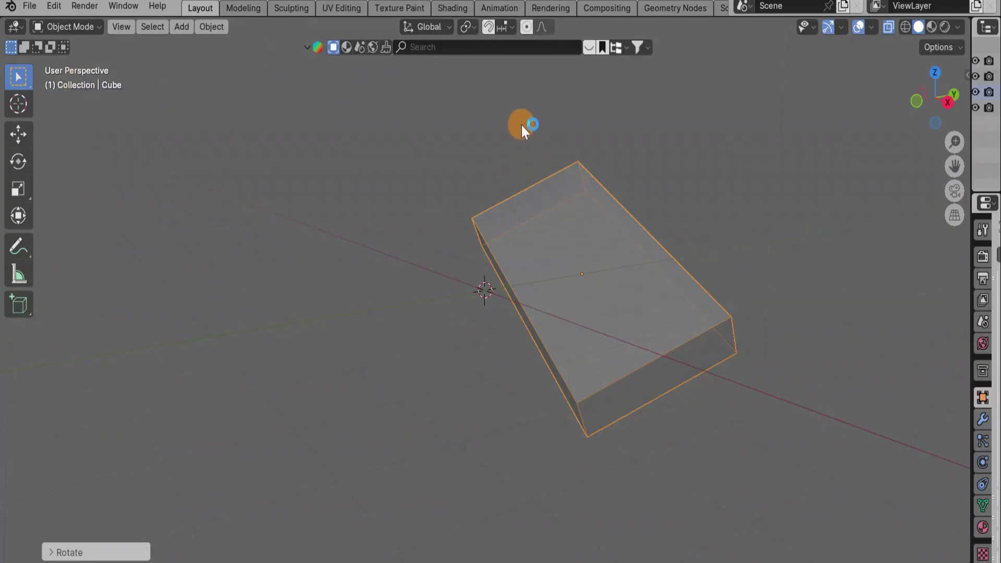
# Deselect the tilted box and bring up the Edit menu.
pyautogui.click(522, 126)
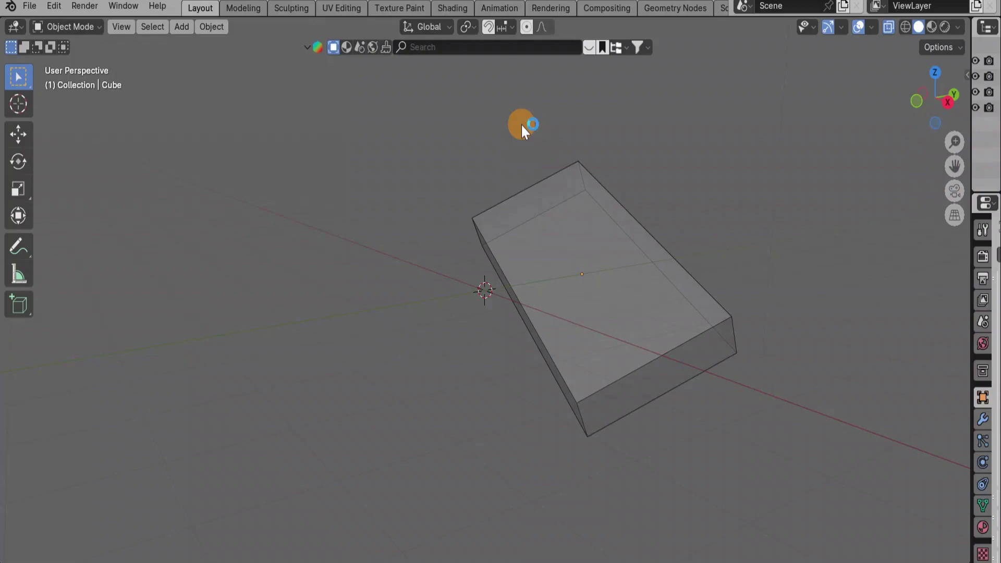
pyautogui.click(83, 6)
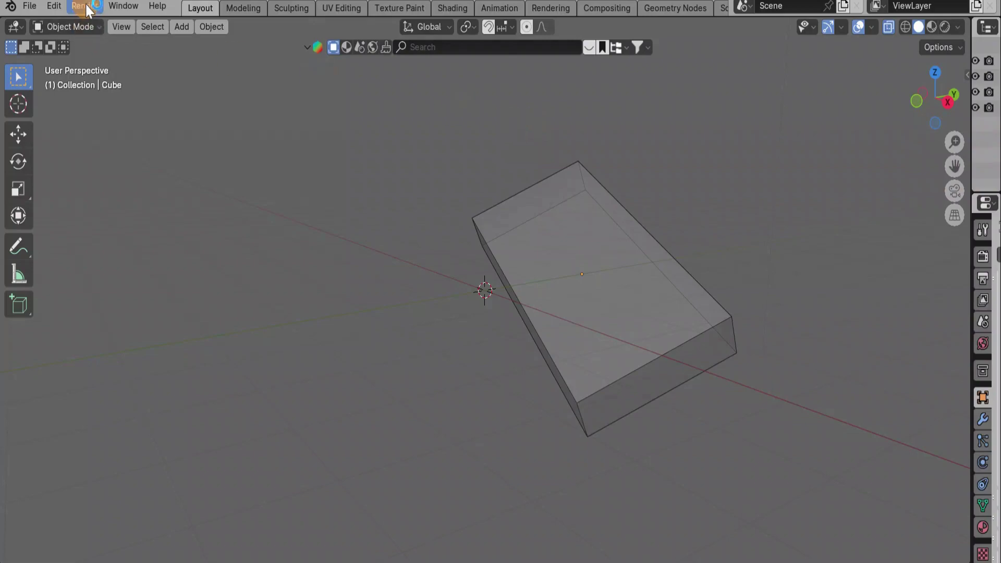
pyautogui.click(58, 5)
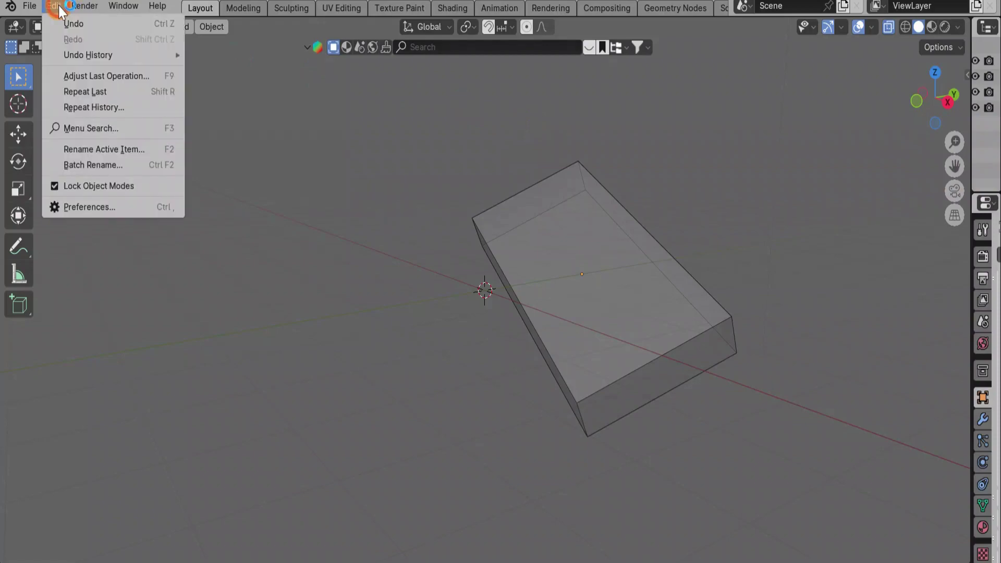
# Search the add-ons for 'align', enable Object: Align Tools, and close Preferences.
pyautogui.click(74, 208)
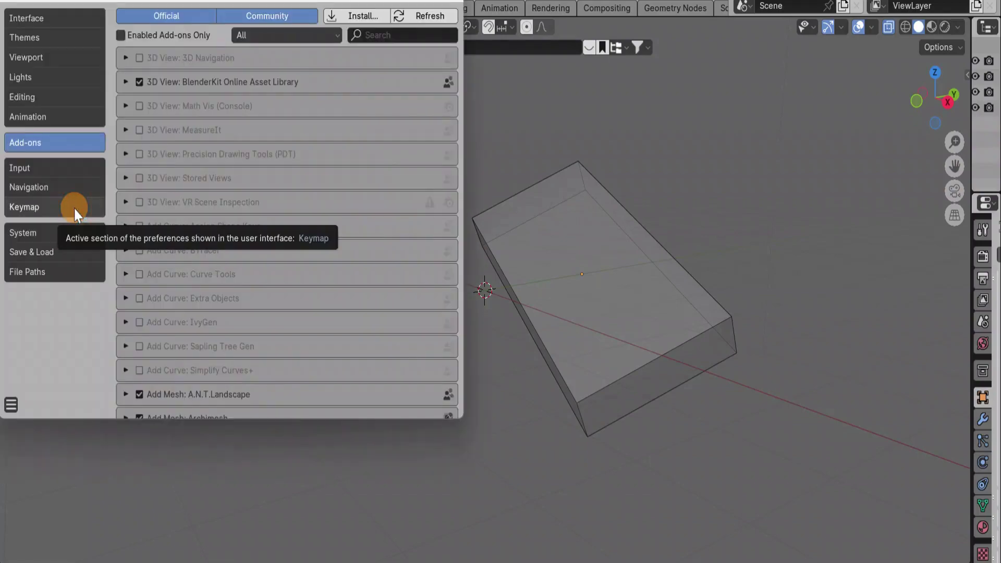
pyautogui.click(390, 34)
pyautogui.write('фдш')
pyautogui.press('BackSpace')
pyautogui.press('BackSpace')
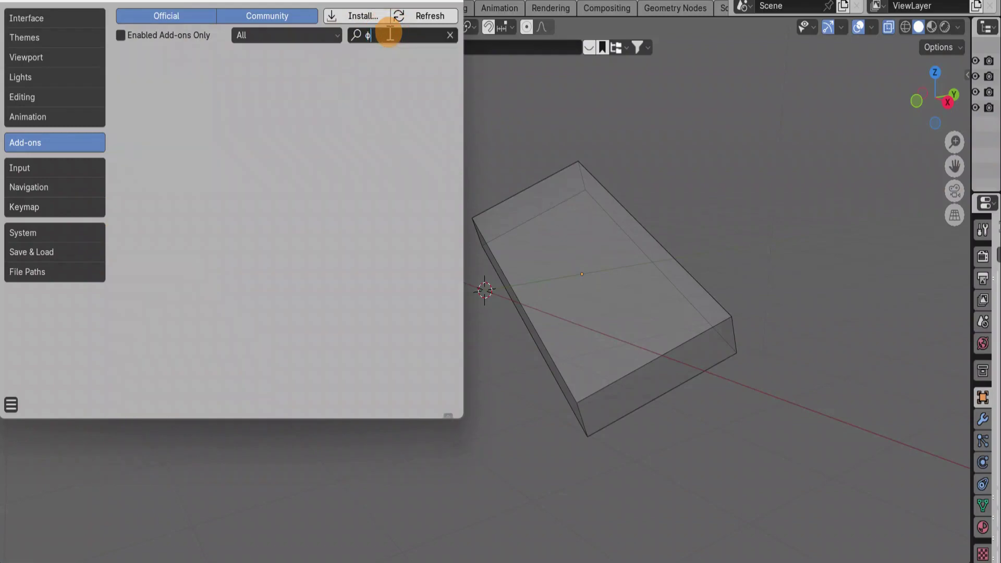
pyautogui.press('BackSpace')
pyautogui.write('align')
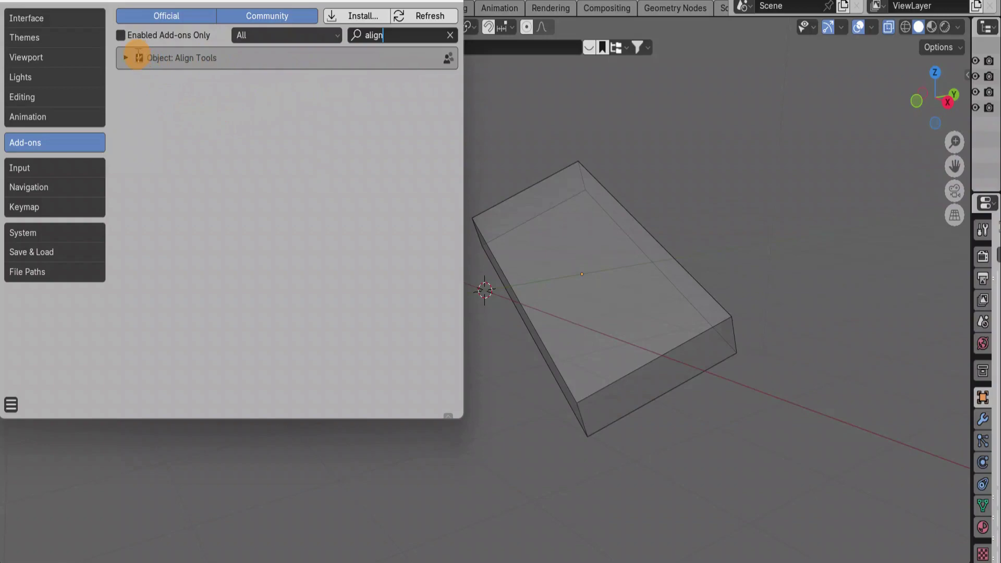
pyautogui.click(285, 86)
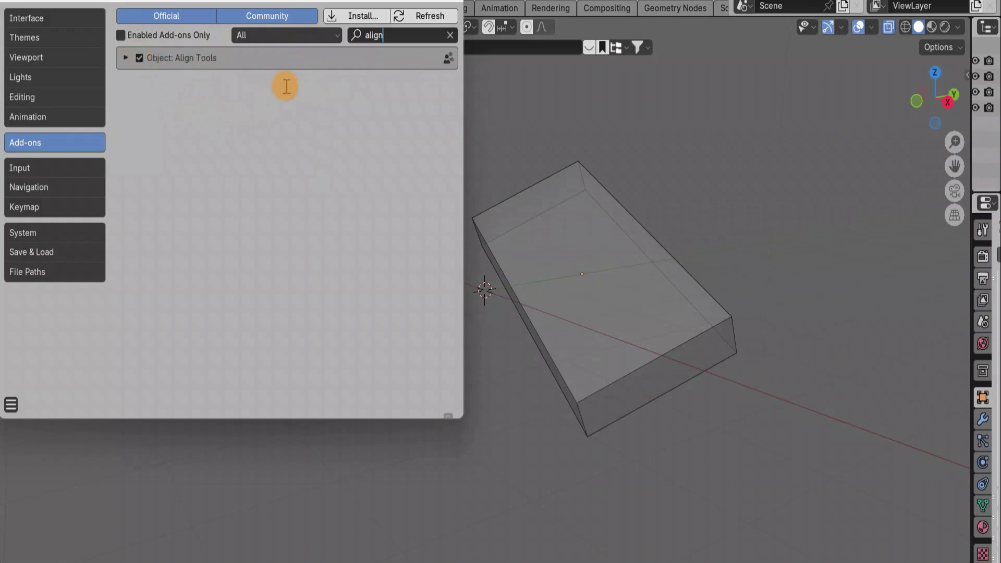
pyautogui.click(452, 1)
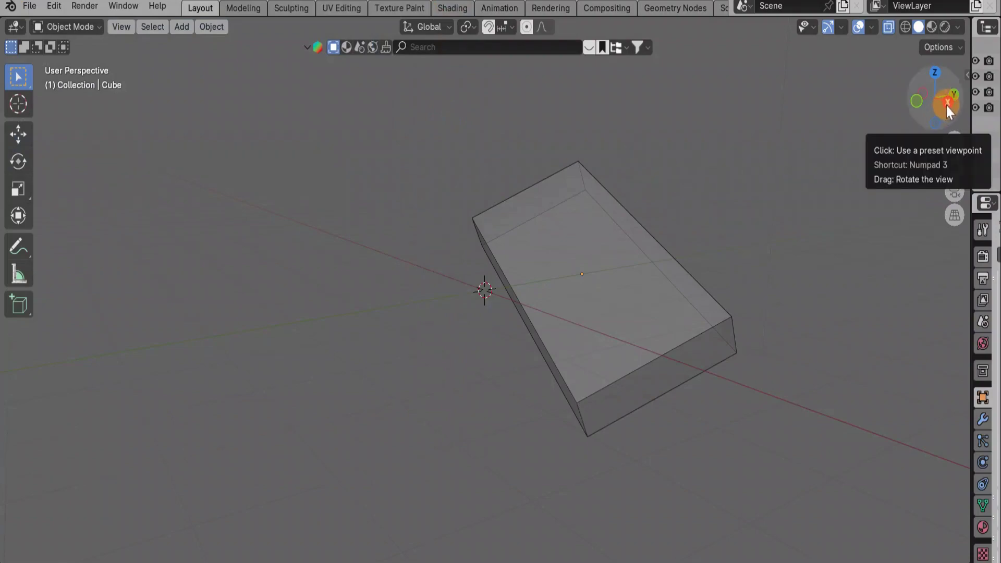
pyautogui.moveTo(947, 106)
pyautogui.mouseDown()
pyautogui.moveTo(889, 84)
pyautogui.moveTo(879, 217)
pyautogui.moveTo(901, 87)
pyautogui.moveTo(937, 88)
pyautogui.moveTo(963, 133)
pyautogui.mouseUp()
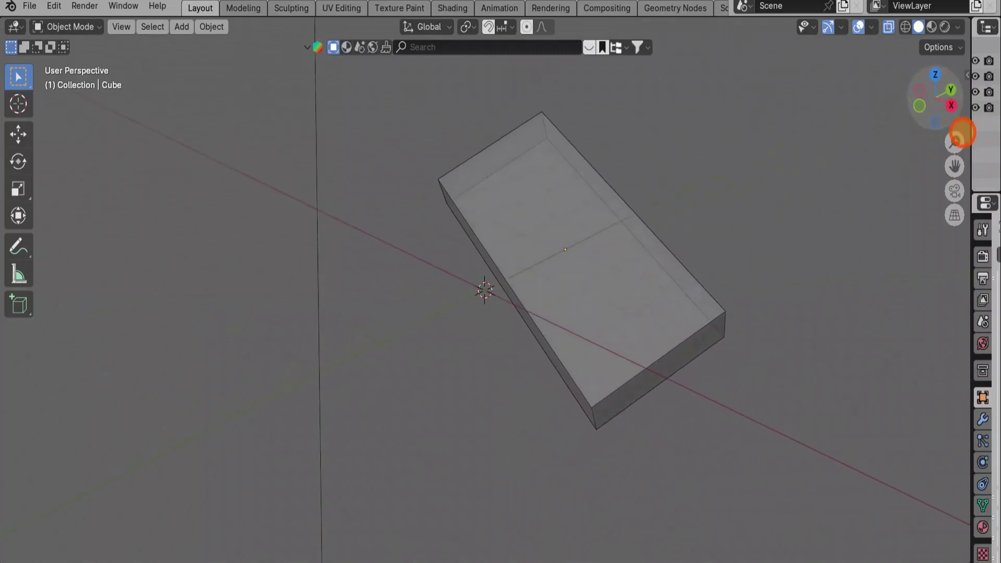
pyautogui.click(935, 71)
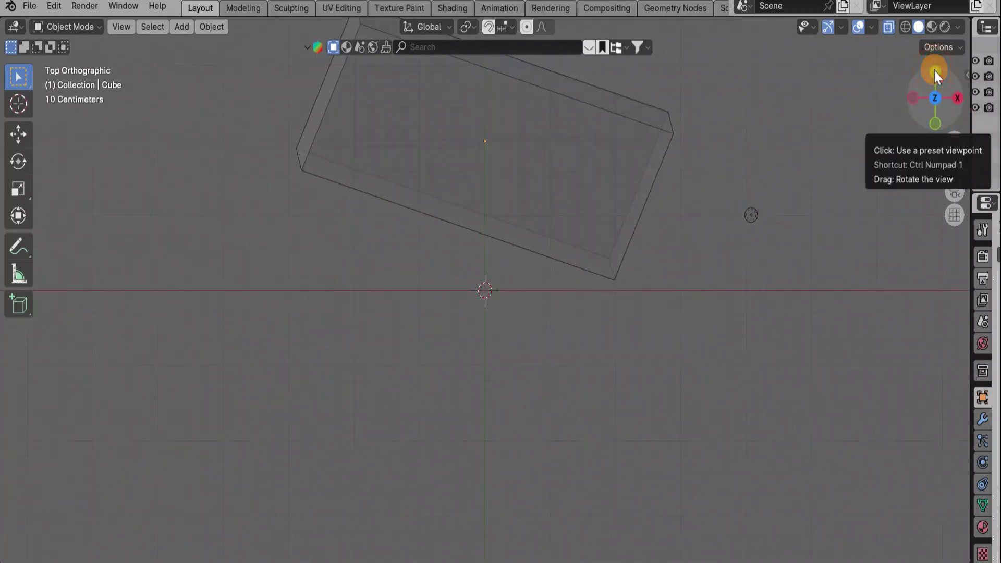
pyautogui.click(959, 97)
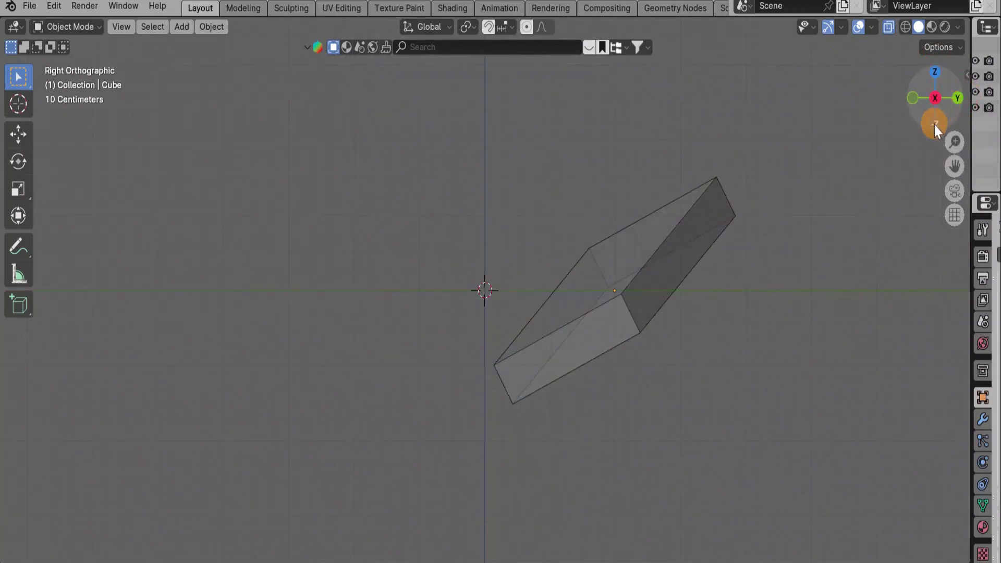
pyautogui.moveTo(956, 102); pyautogui.dragTo(938, 101)
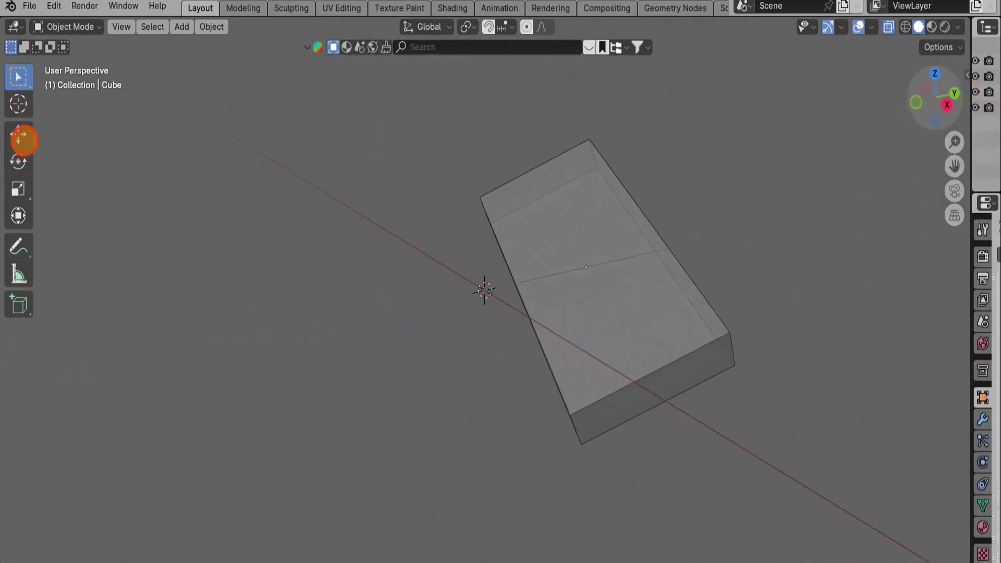
# Add a cylinder mesh at the origin, then Shift-select the box as the active object.
pyautogui.click(179, 29)
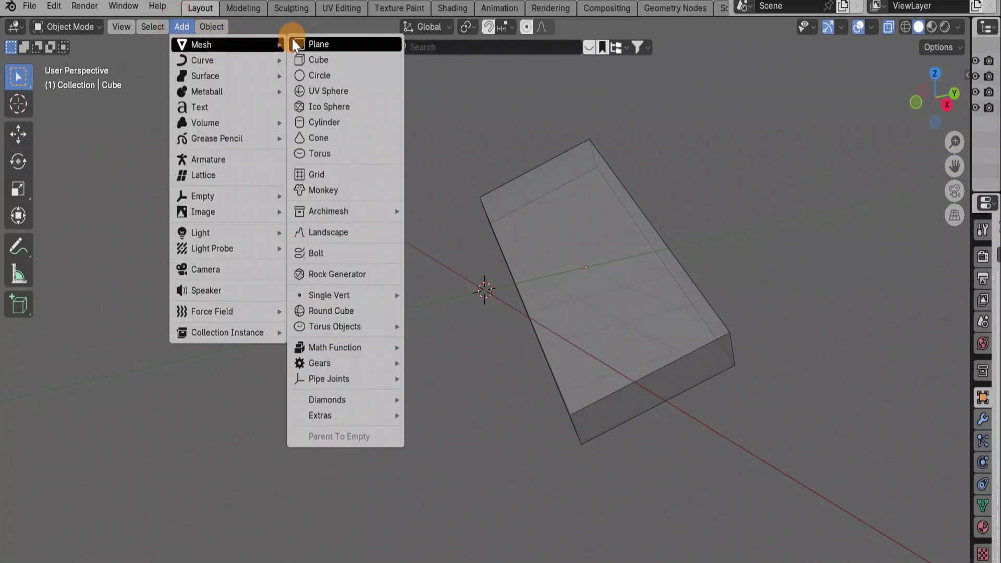
pyautogui.click(326, 123)
pyautogui.moveTo(934, 107); pyautogui.dragTo(947, 105)
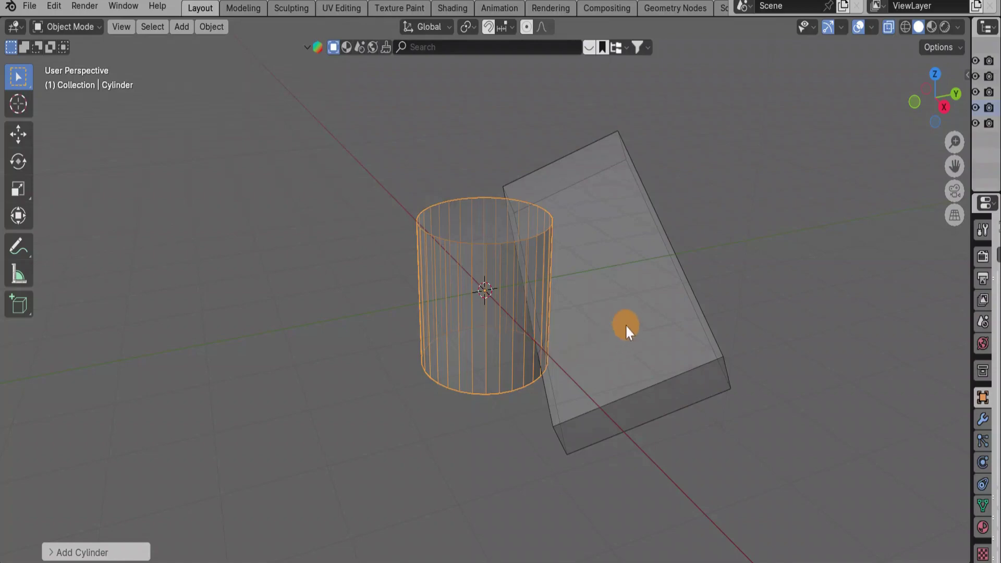
pyautogui.keyDown('shift'); pyautogui.click(634, 256); pyautogui.keyUp('shift')
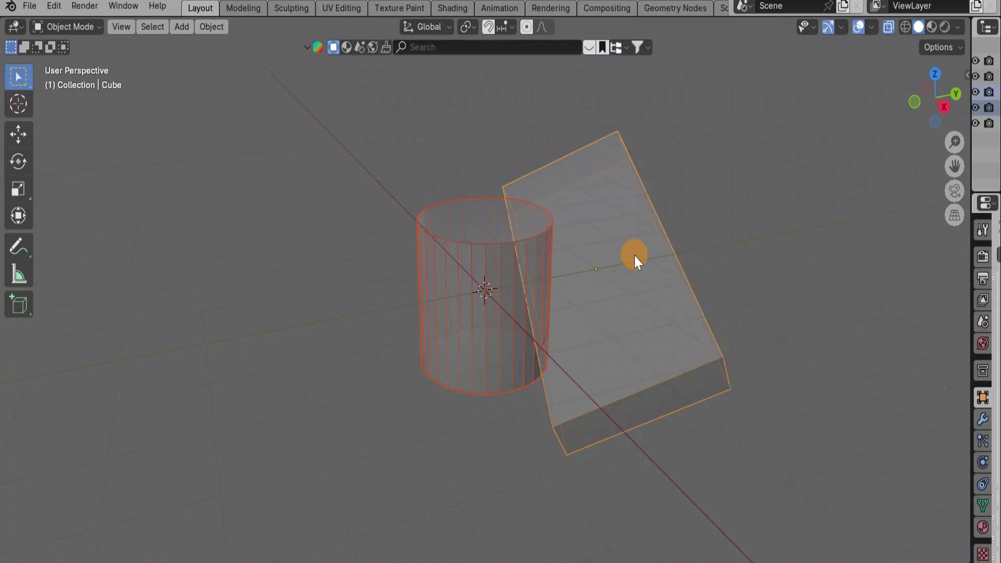
# In the sidebar's Align Tools panel, apply Align Loc + Rot XYZ to the cylinder.
pyautogui.click(968, 75)
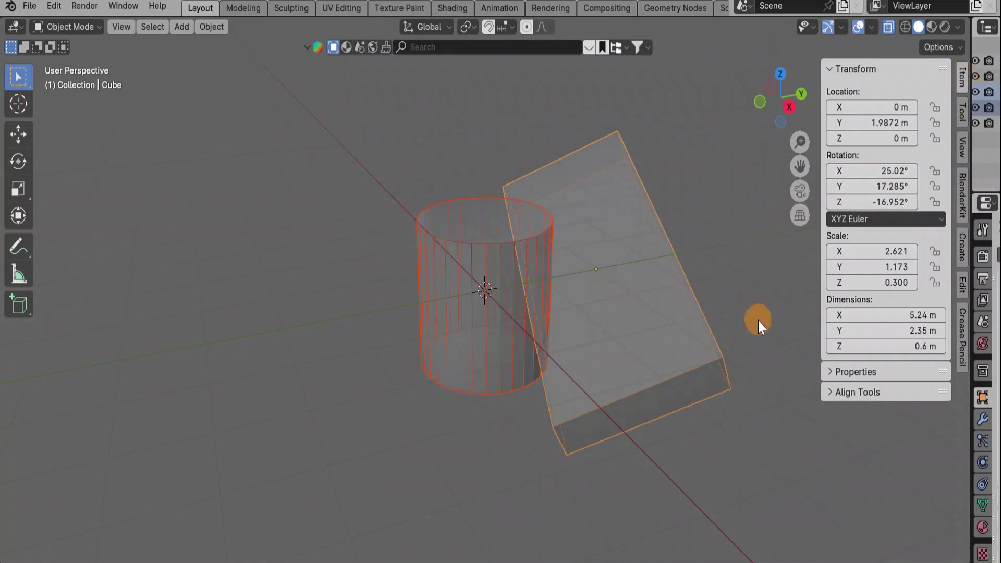
pyautogui.click(848, 394)
pyautogui.scroll(-3, 855, 417)
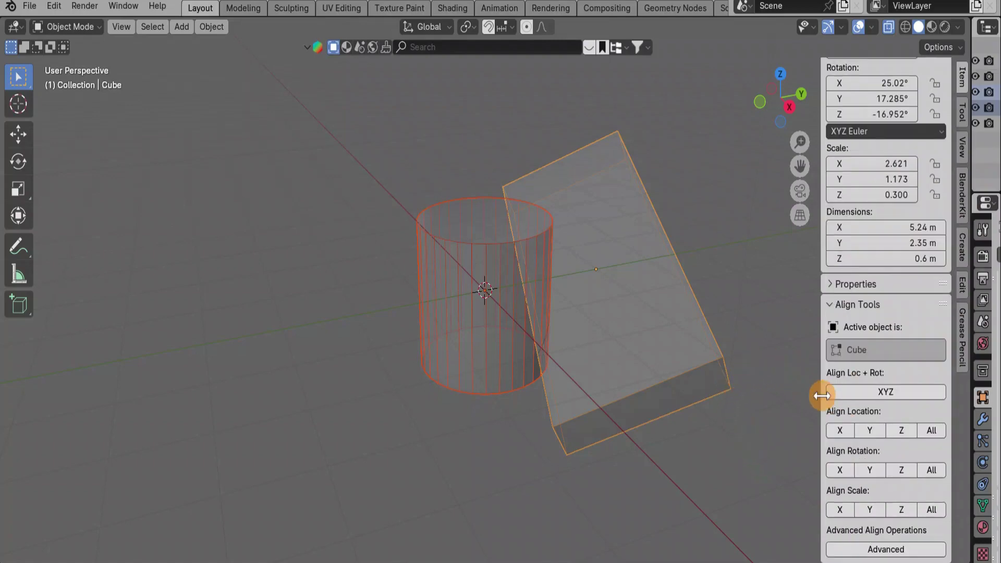
pyautogui.click(880, 395)
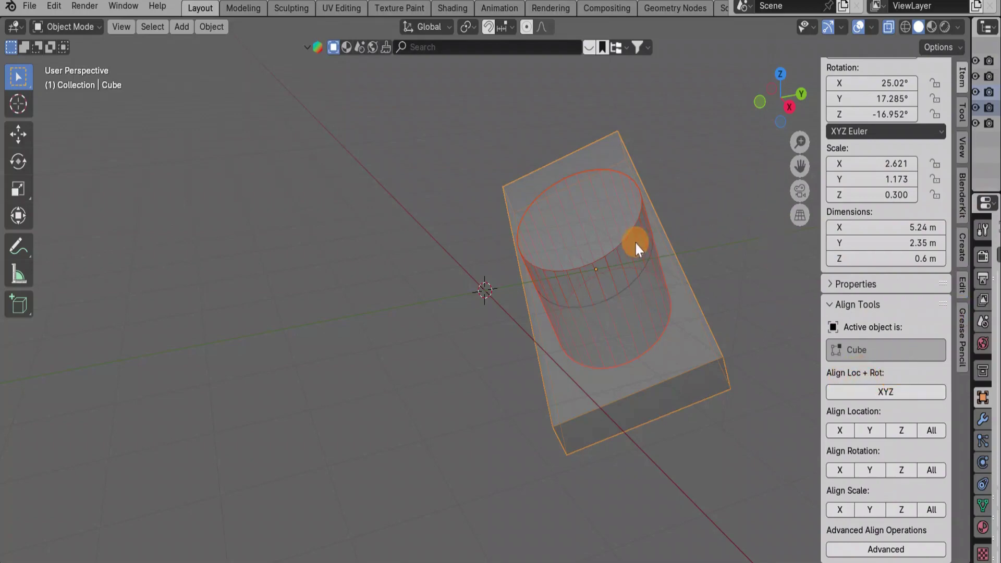
# Undo the Loc + Rot alignment, then apply Align Location X.
pyautogui.click(892, 391)
pyautogui.hotkey('ctrl', 'z')
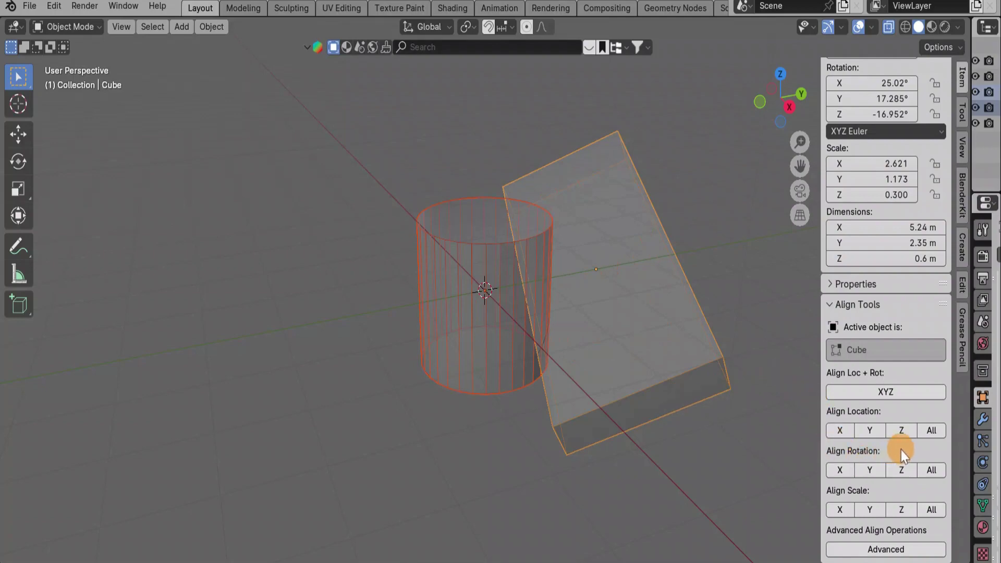
pyautogui.click(842, 432)
# Align the cylinder's X, Y, Z rotation, Y location and X scale to the box.
pyautogui.click(842, 471)
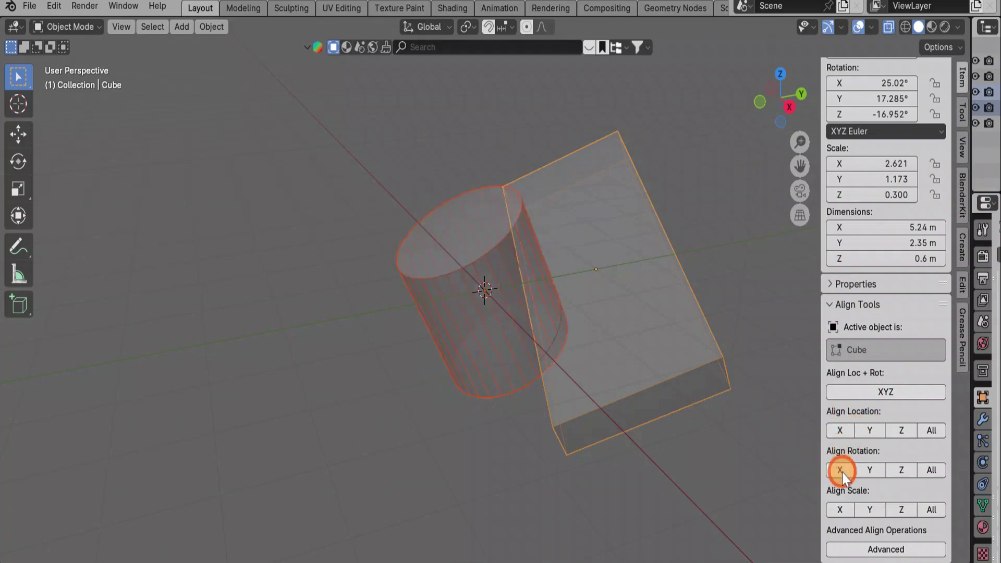
pyautogui.click(870, 471)
pyautogui.click(904, 471)
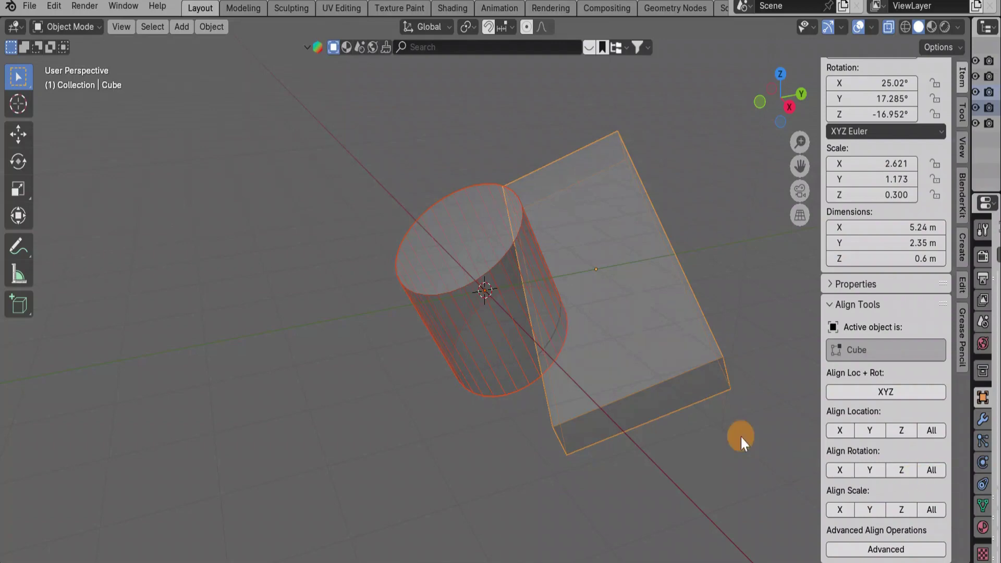
pyautogui.click(877, 432)
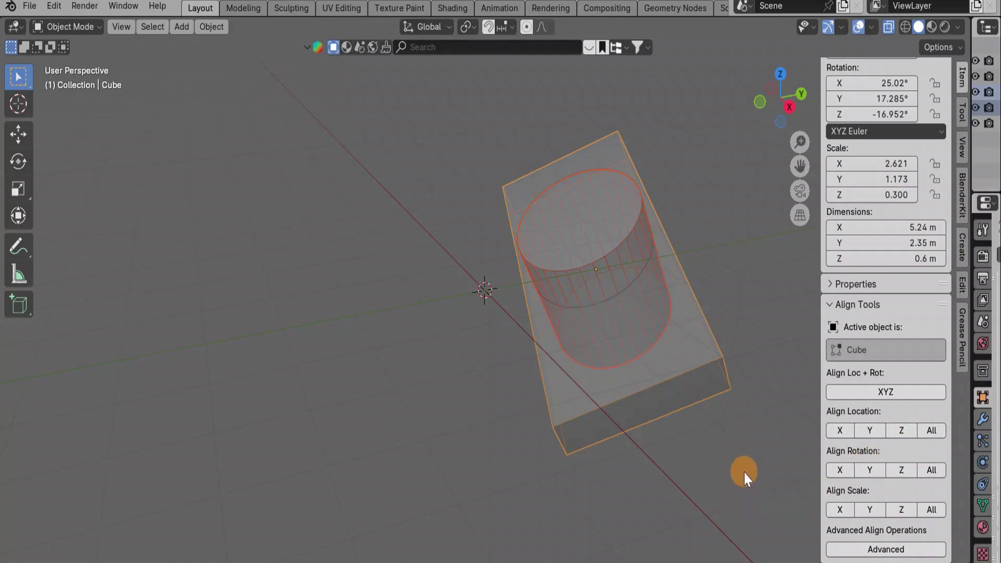
pyautogui.click(841, 510)
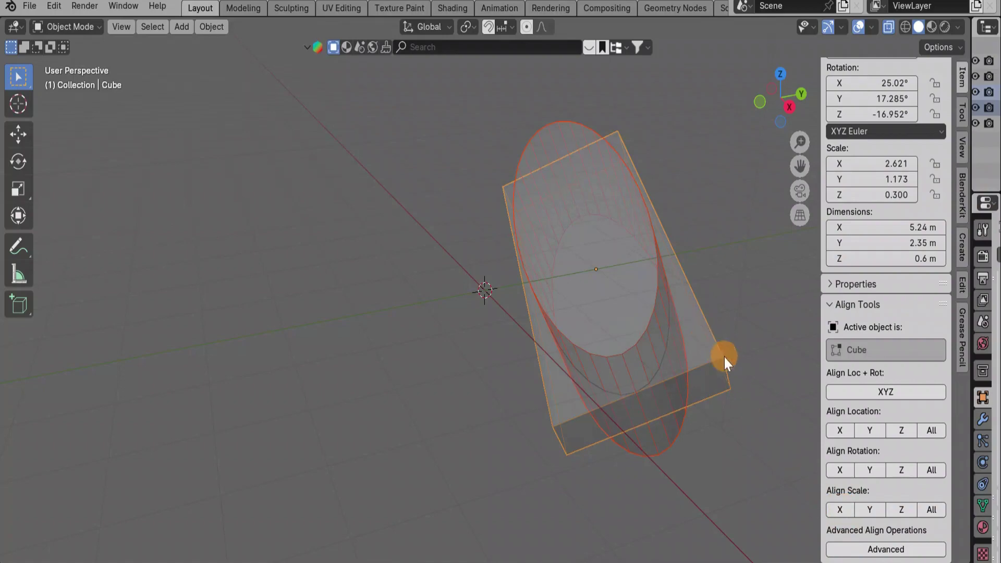
# Align the cylinder's Y and Z scale to the box and orbit to check the fit.
pyautogui.click(874, 510)
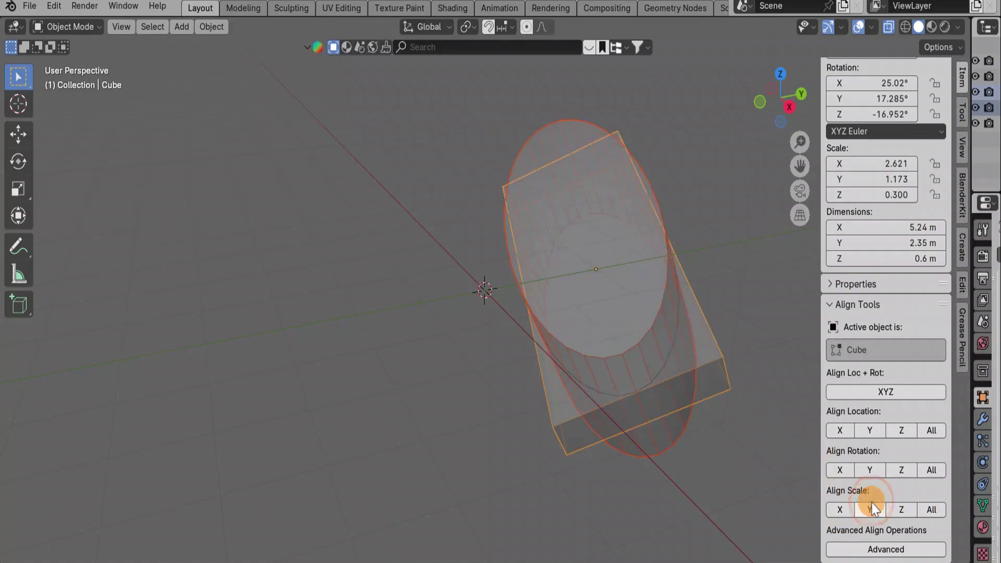
pyautogui.click(906, 509)
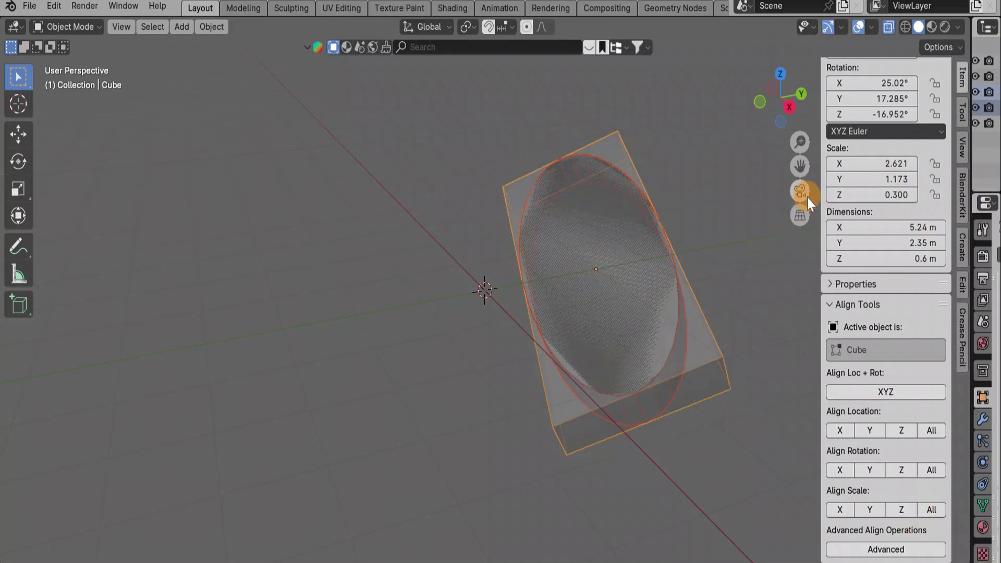
pyautogui.moveTo(791, 108)
pyautogui.mouseDown()
pyautogui.moveTo(766, 27)
pyautogui.moveTo(867, 26)
pyautogui.moveTo(825, 103)
pyautogui.moveTo(713, 32)
pyautogui.moveTo(655, 45)
pyautogui.moveTo(654, 21)
pyautogui.moveTo(704, 61)
pyautogui.moveTo(862, 117)
pyautogui.moveTo(850, 67)
pyautogui.moveTo(803, 98)
pyautogui.mouseUp()
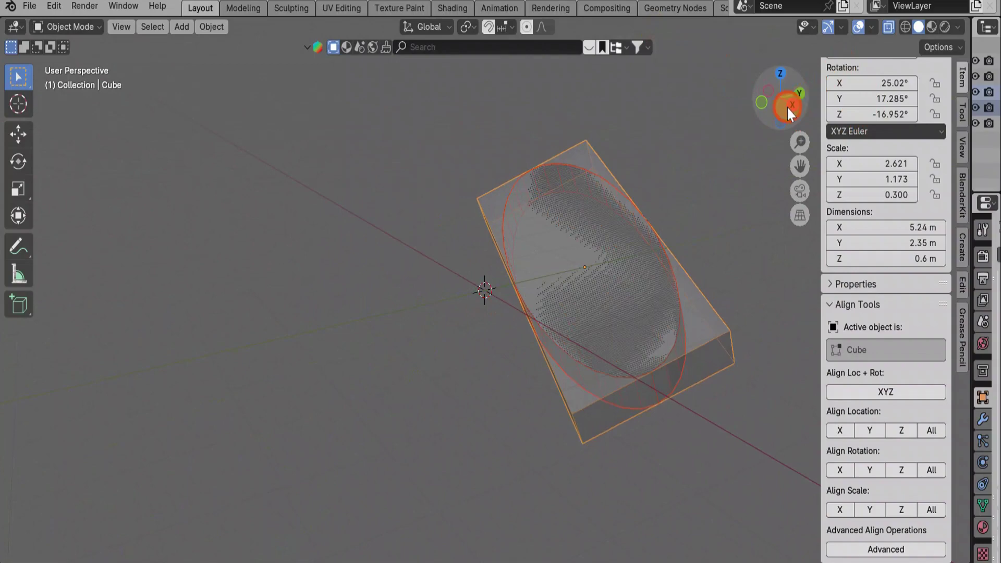